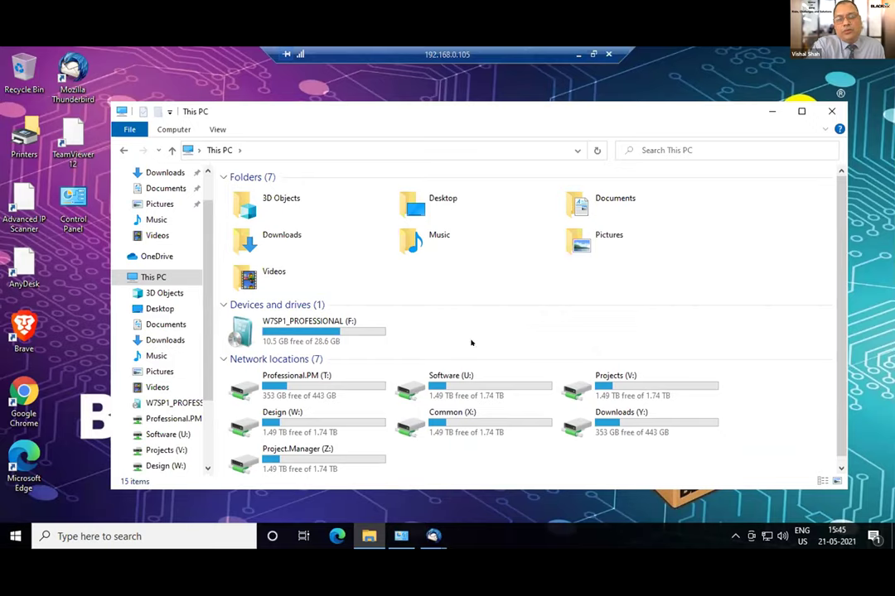
Copy all files from the Project.Manager (Z:) drive to W7SP1_PROFESSIONAL (F:), replacing the duplicate file in the destination.
double_click(349, 469)
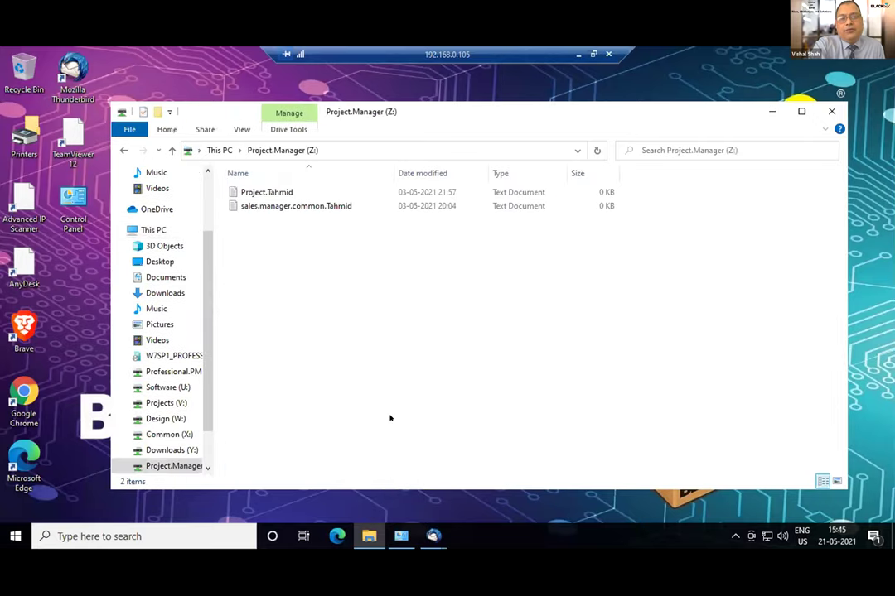
key(ctrl+a)
click(219, 150)
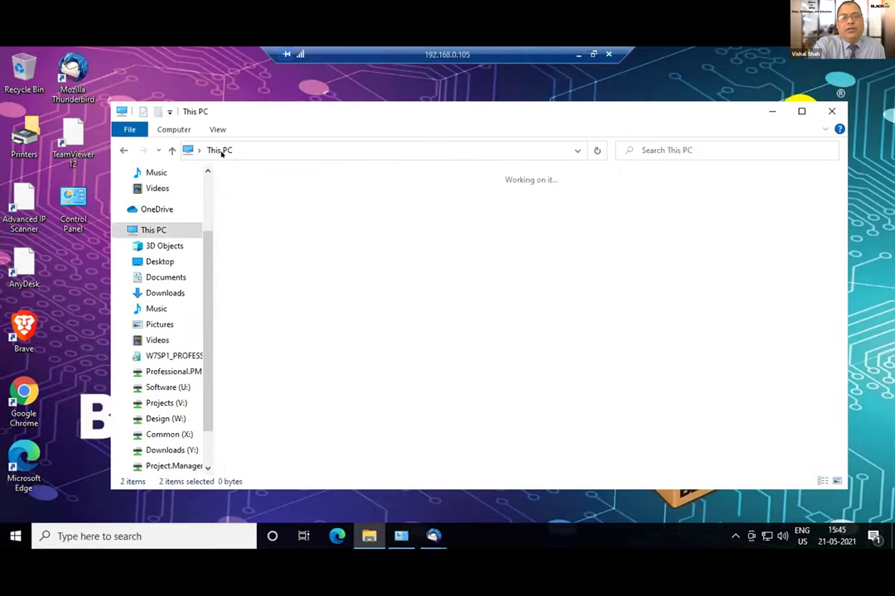
double_click(308, 318)
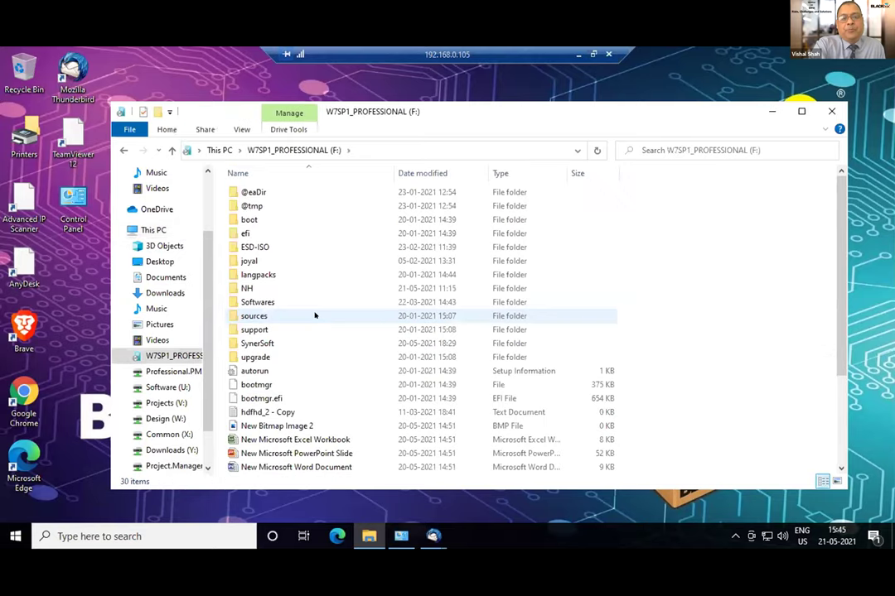
key(ctrl+v)
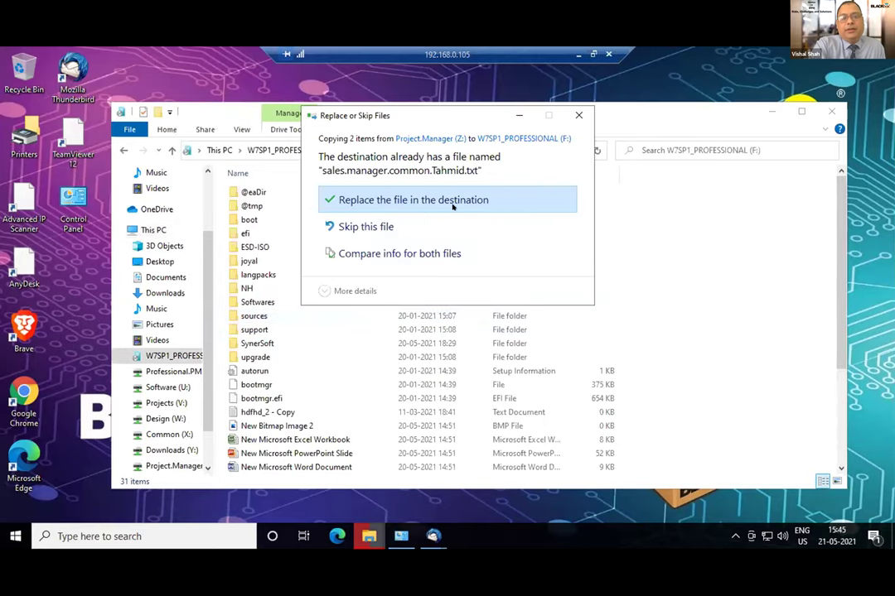
click(452, 205)
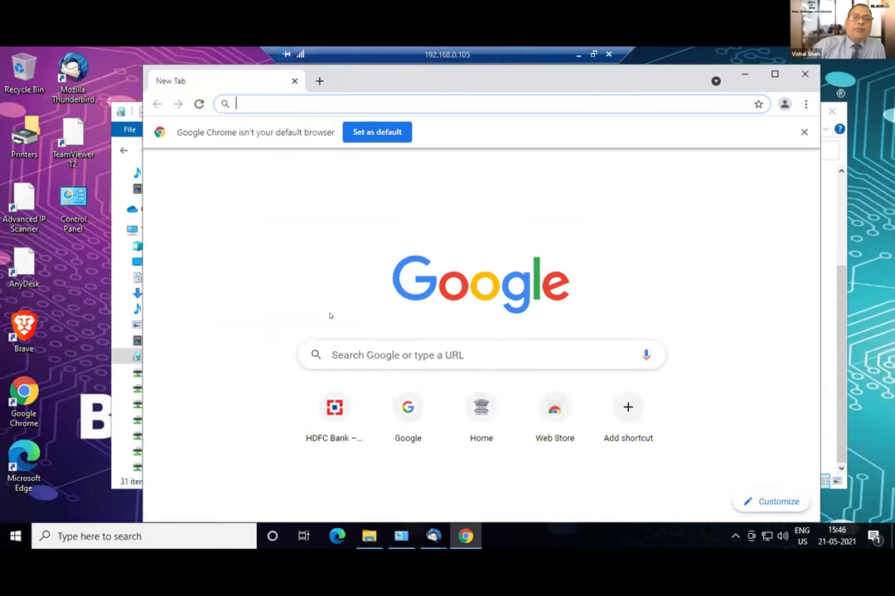
Open the HDFC Bank website in Chrome, sign in to the proxy with the saved credentials, and maximize the browser.
click(328, 408)
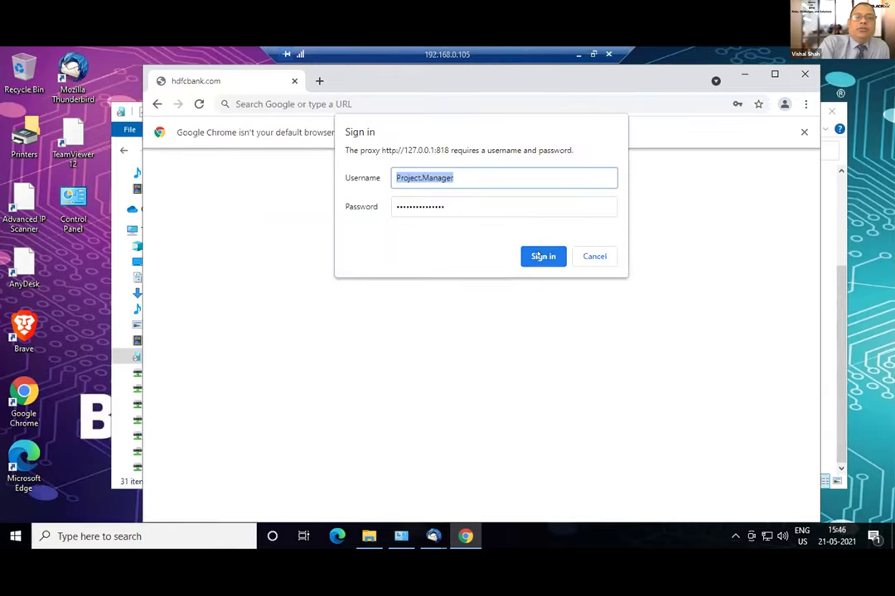
click(542, 256)
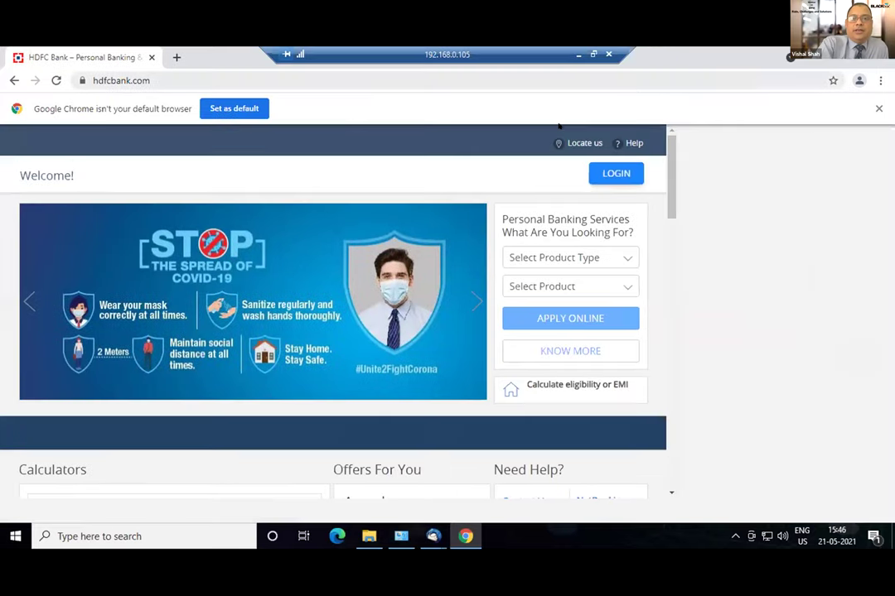
key(super+Up)
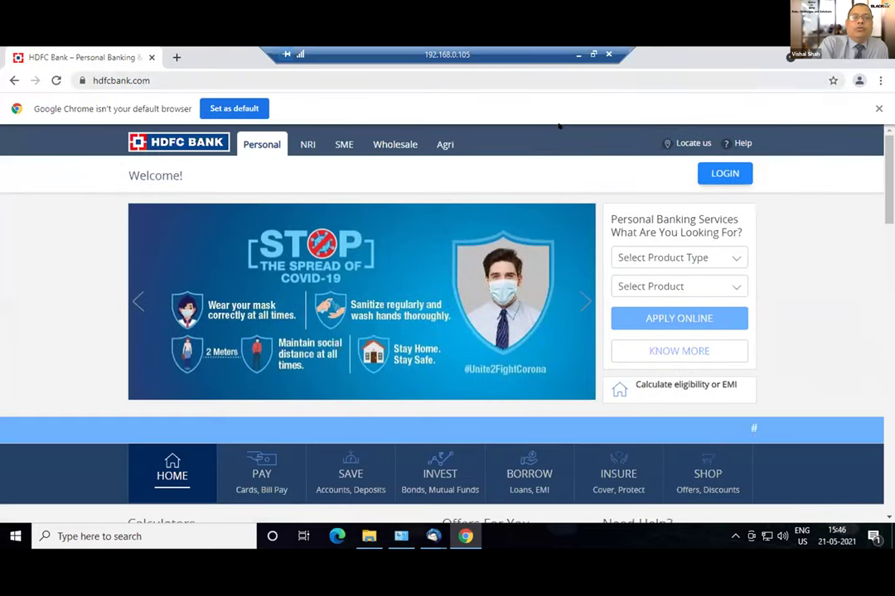
Try to open drive.google.com in a new browser tab.
click(175, 57)
text(drive.google.com)
key(Return)
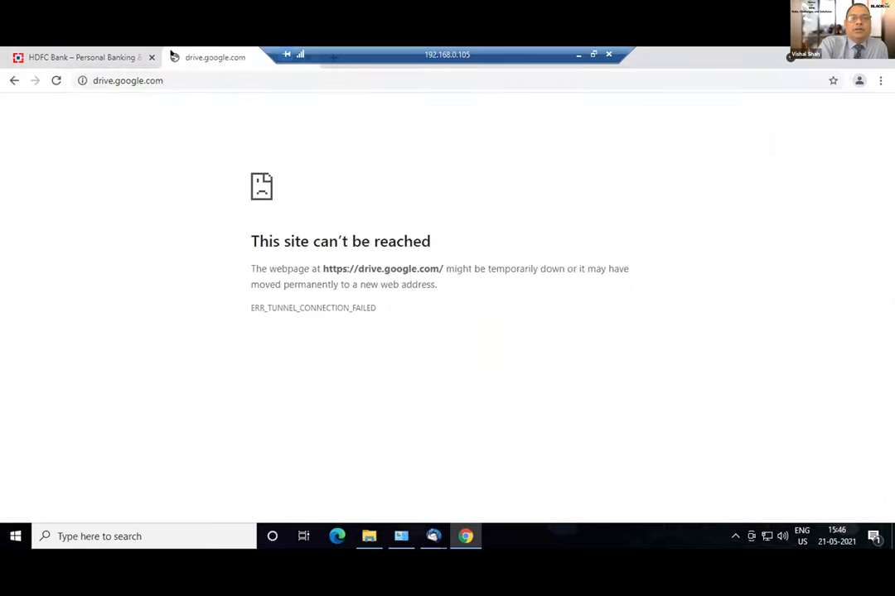
Try to open dropbox.com in another new tab, moving the remote connection bar away from the browser tabs.
drag(331, 53, 623, 50)
key(ctrl+t)
text(dro)
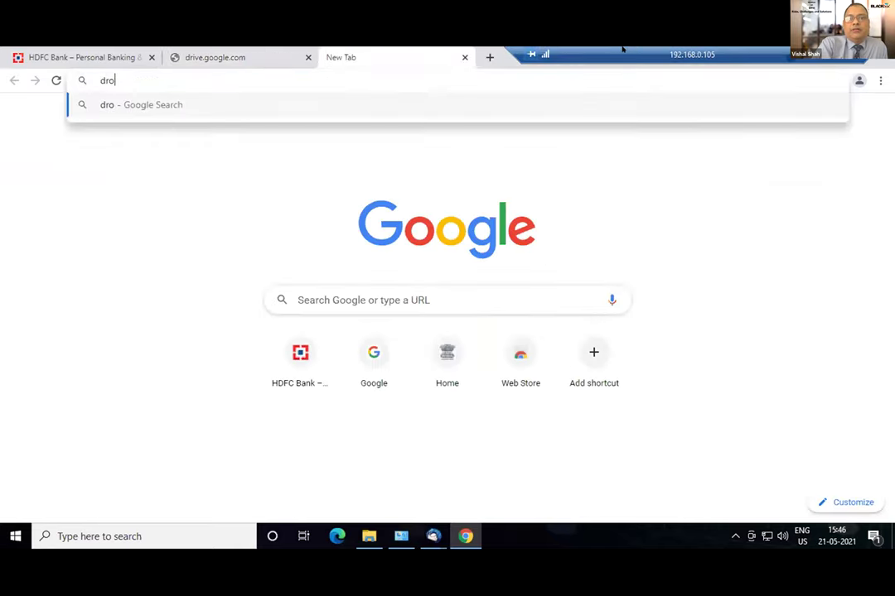
text(pbox)
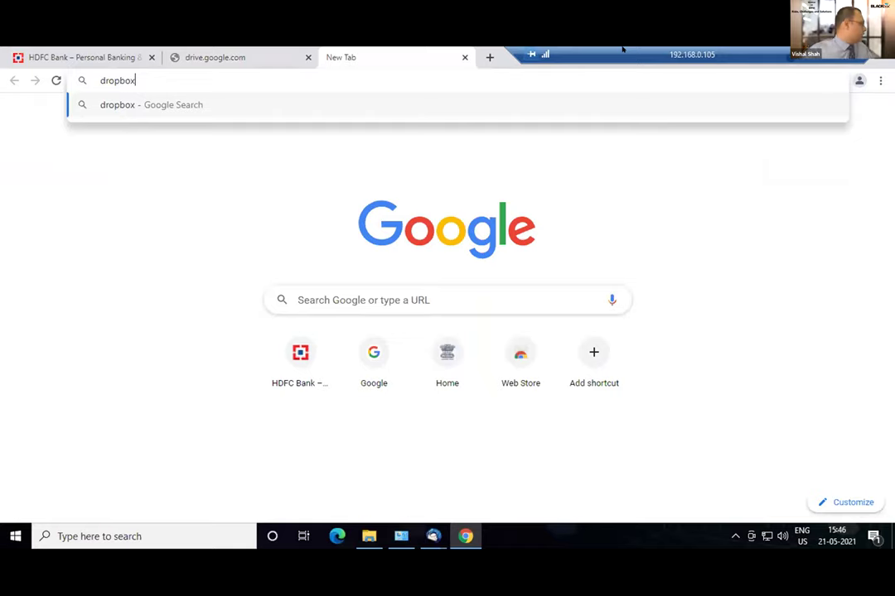
text(.com)
key(Return)
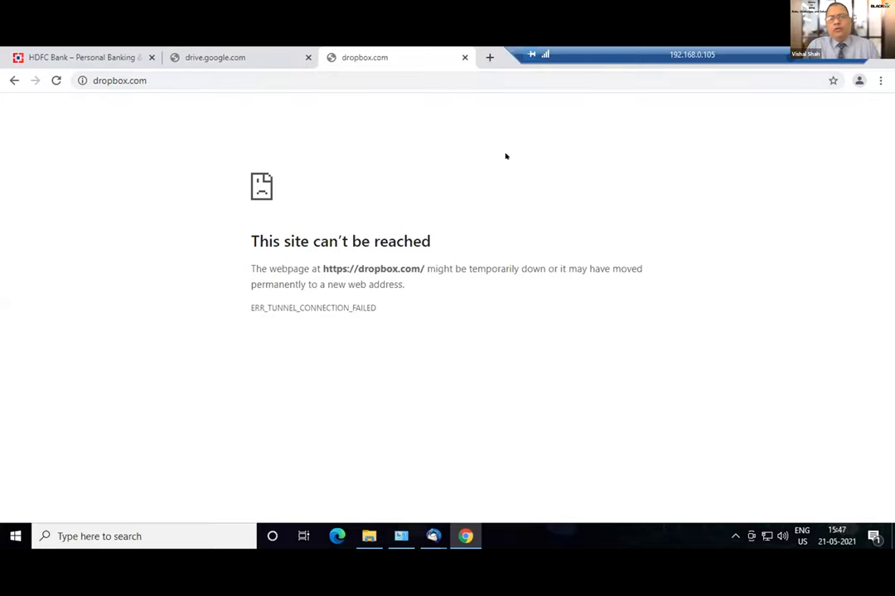
Close all open windows on the remote desktop, accepting the saved proxy credentials requested by Thunderbird.
drag(681, 52, 483, 50)
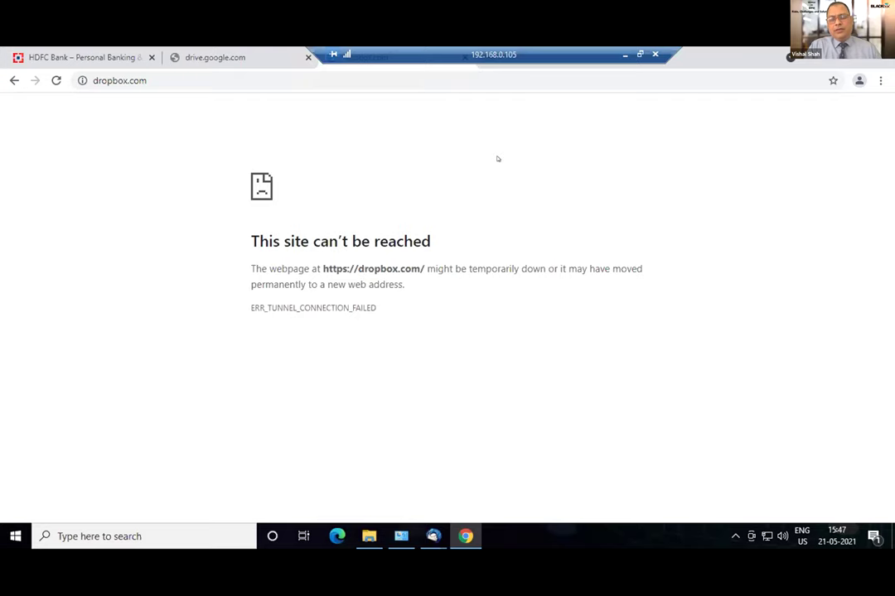
click(880, 48)
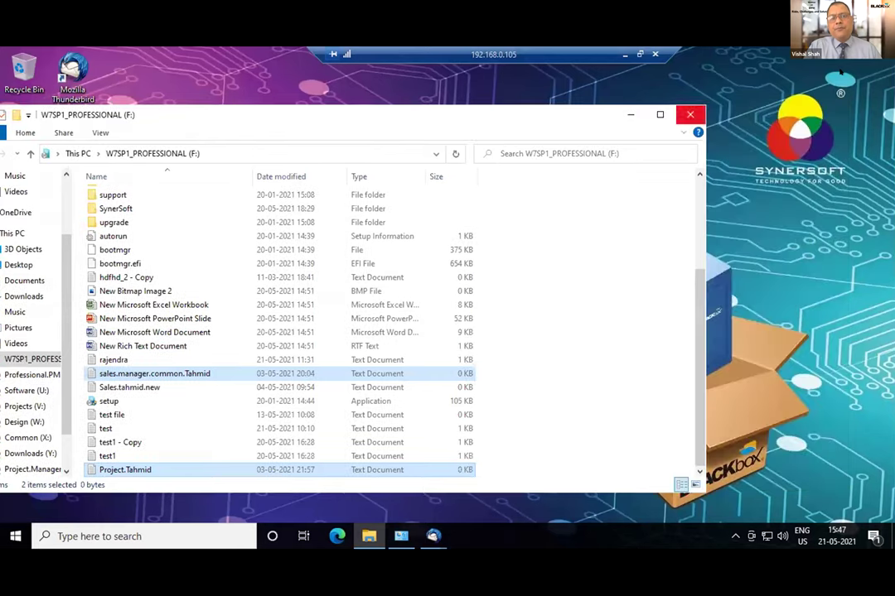
click(831, 111)
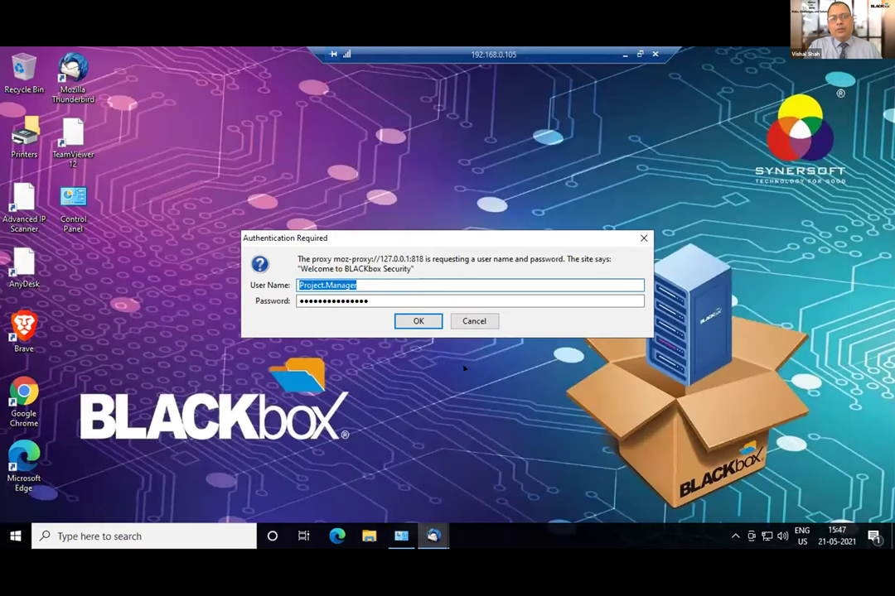
key(Return)
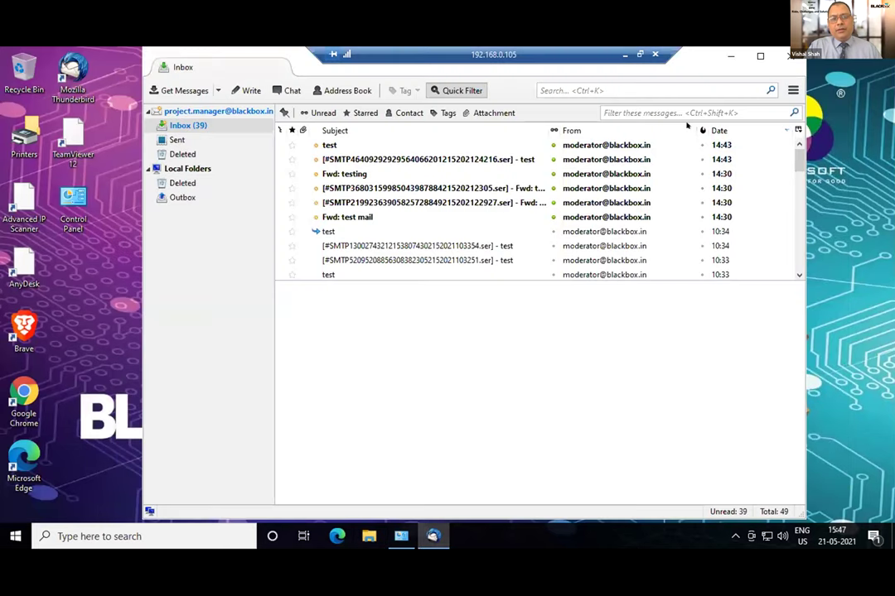
key(alt+F4)
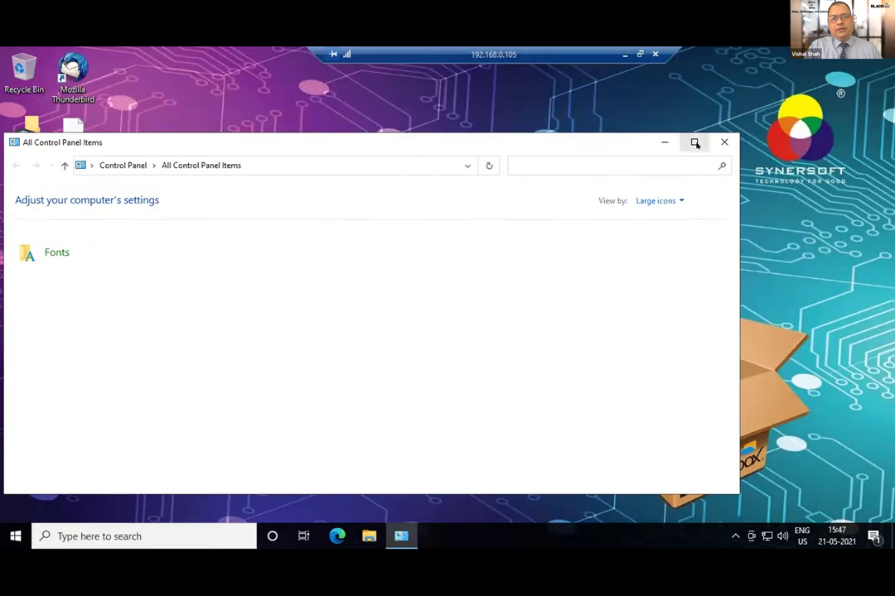
click(733, 141)
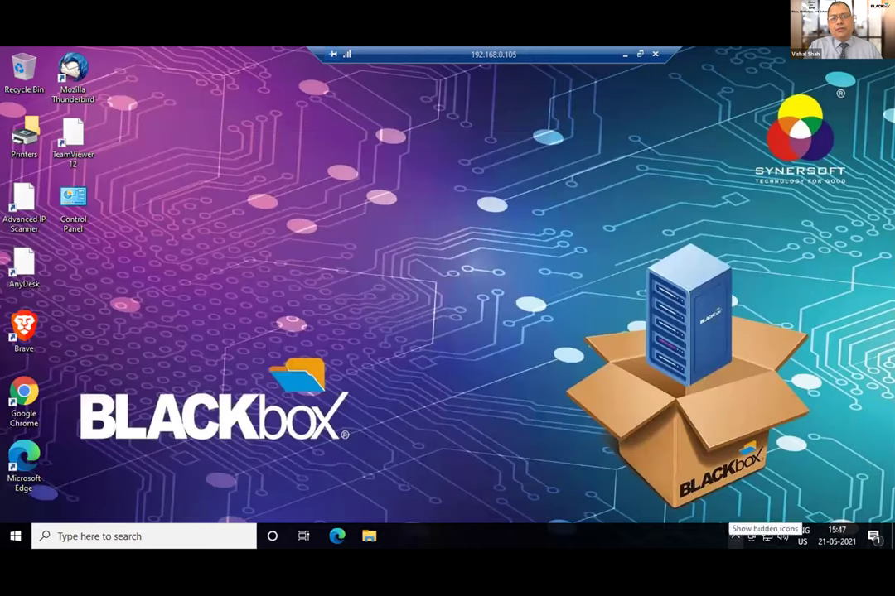
Turn on Happy Hours in the BLACKbox agent and view the drives available under This PC.
click(735, 536)
right_click(721, 507)
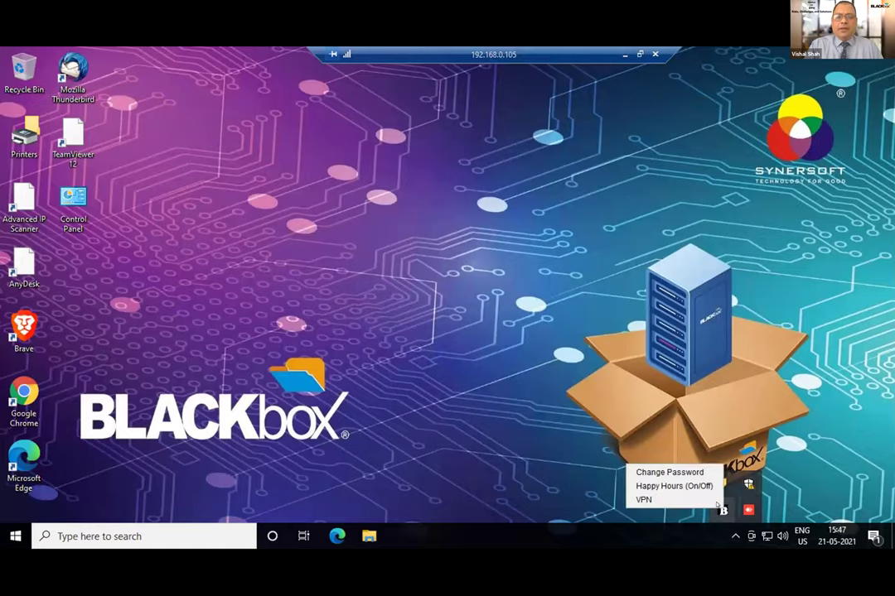
click(685, 486)
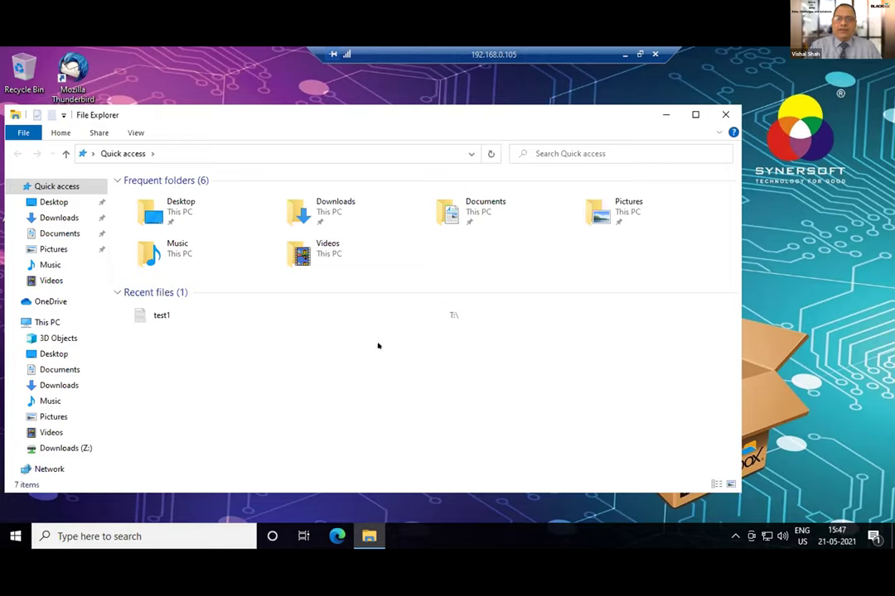
click(47, 322)
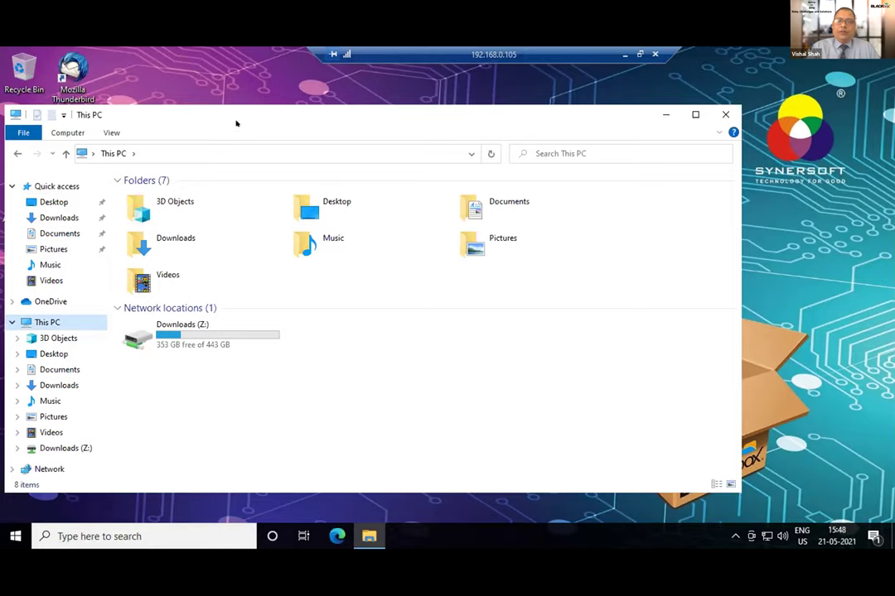
Launch Google Chrome from the desktop and open the HDFC Bank website with Happy Hours on.
drag(235, 117, 284, 116)
double_click(24, 394)
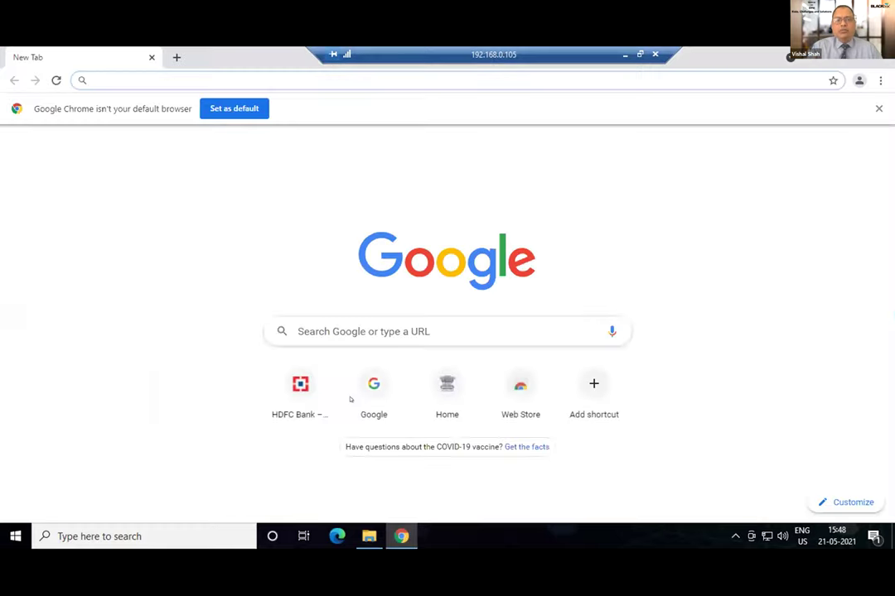
click(318, 387)
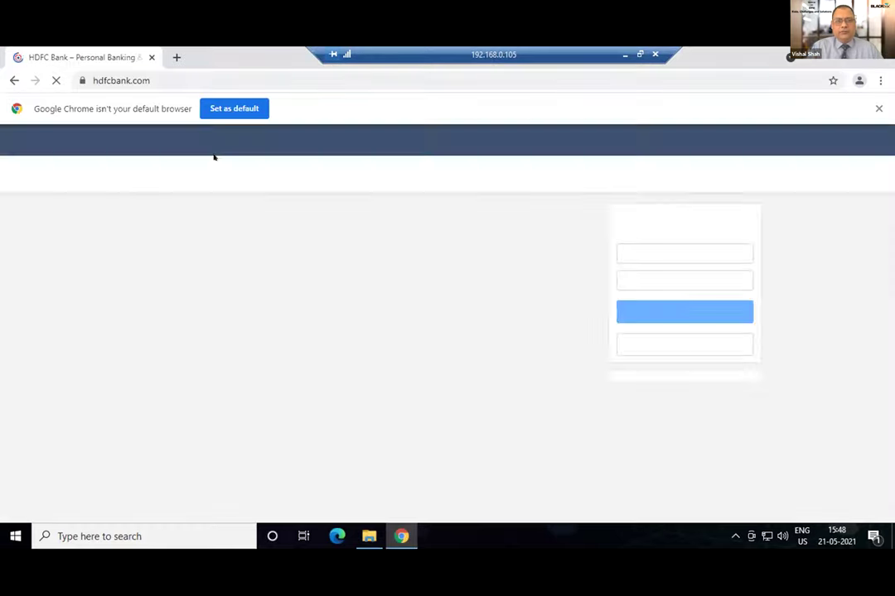
Open drive.google.com in a new tab and proceed to the Google Drive sign-in page.
key(ctrl+t)
text(dr)
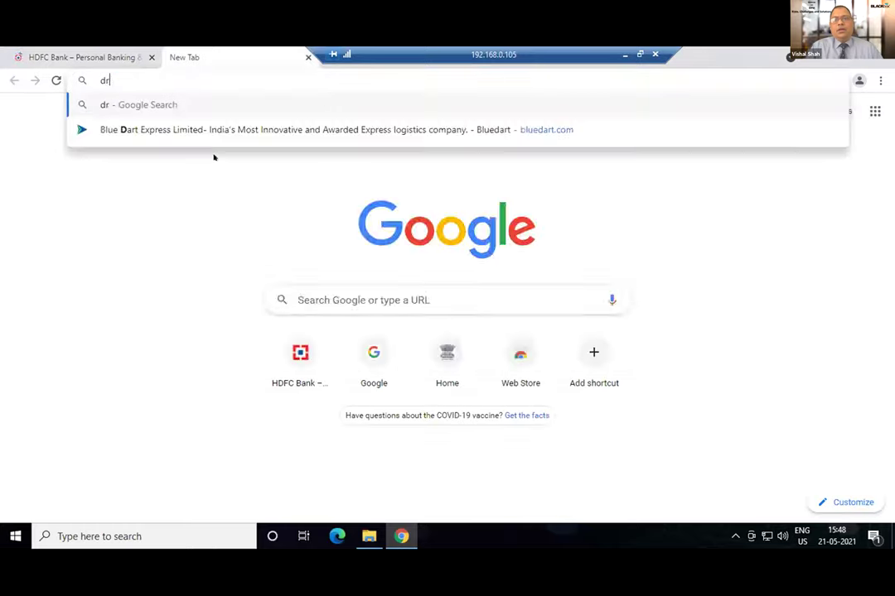
text(ive.google.com)
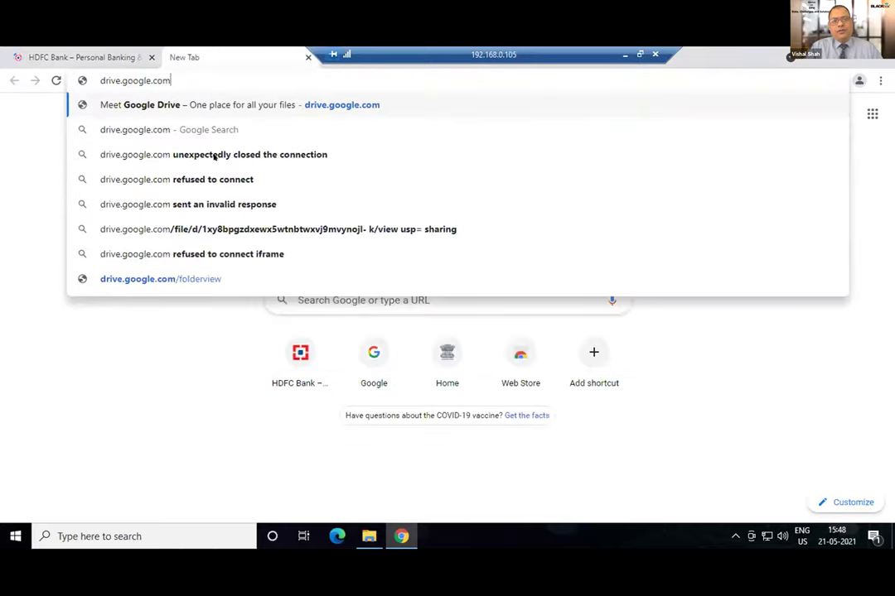
key(Return)
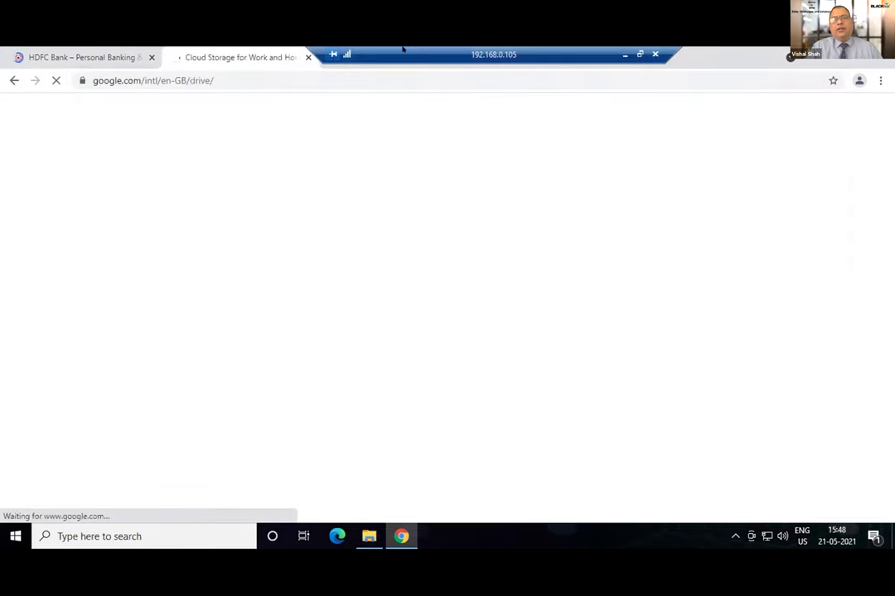
drag(438, 48, 547, 49)
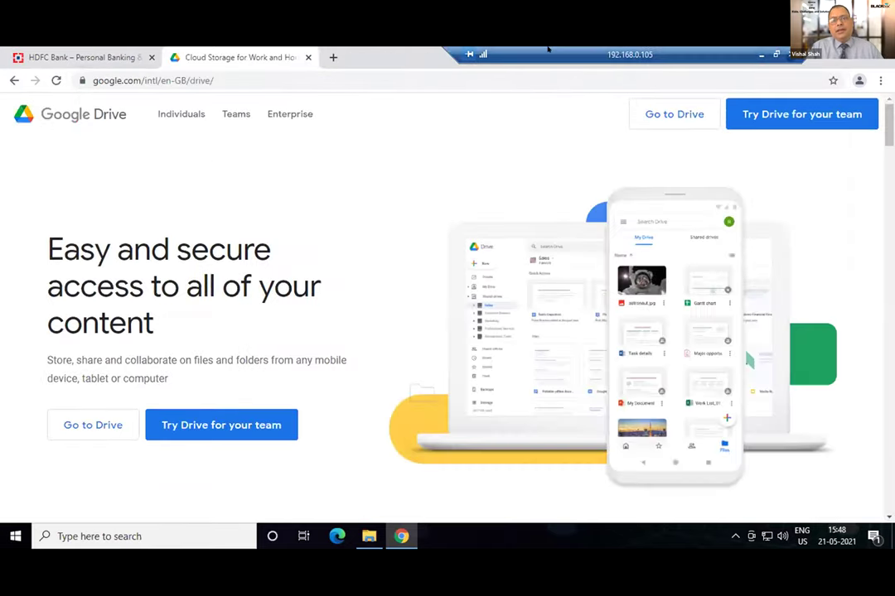
click(631, 121)
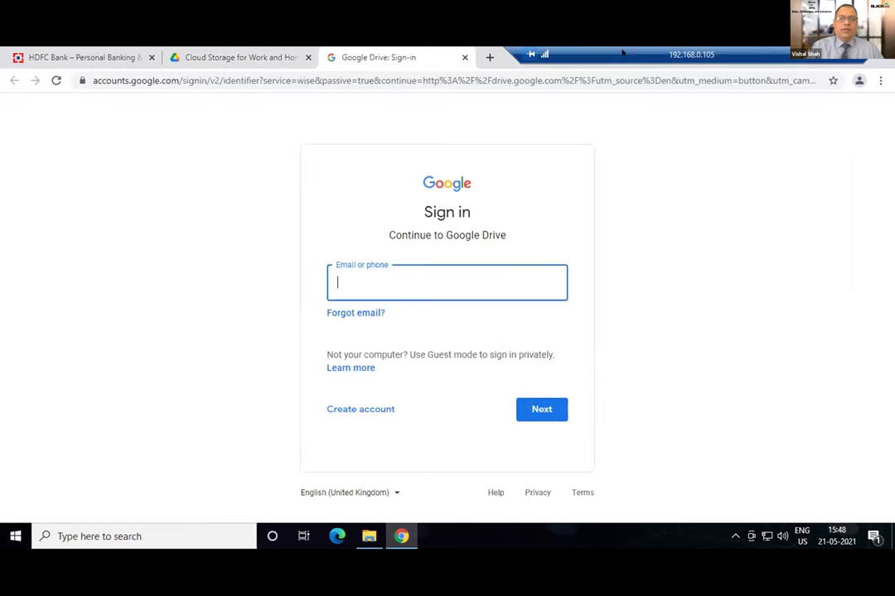
Open dropbox.com in a new browser tab while Happy Hours is on.
key(ctrl+t)
text(dr)
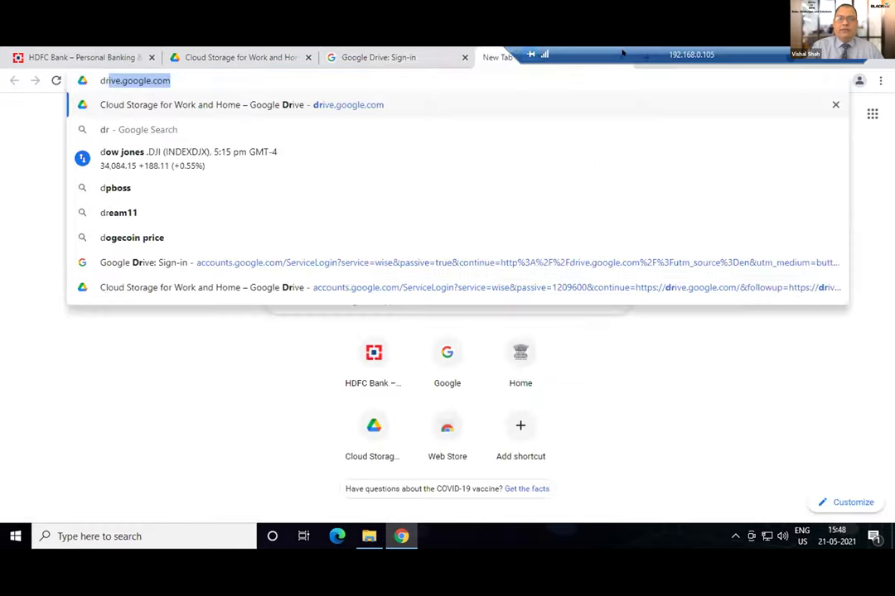
text(opbox)
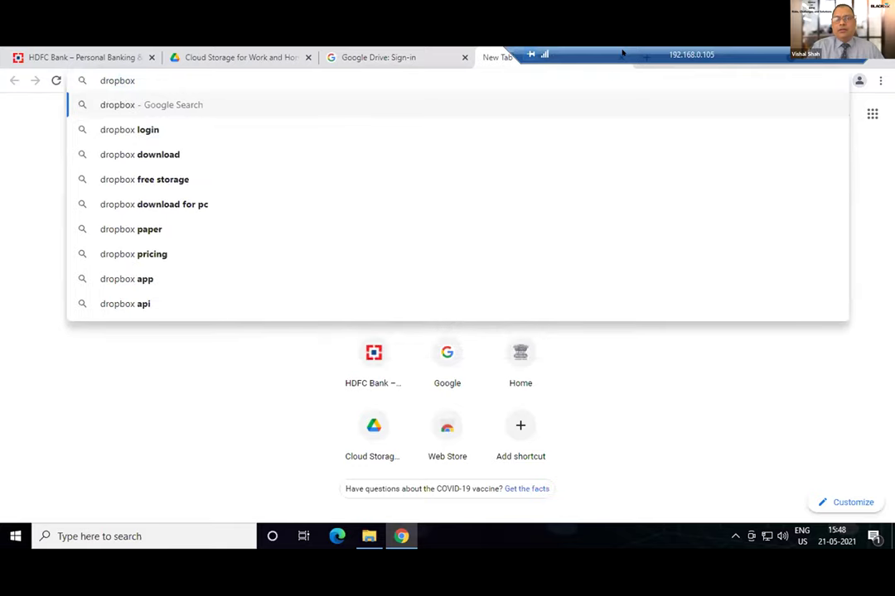
key(ctrl+Return)
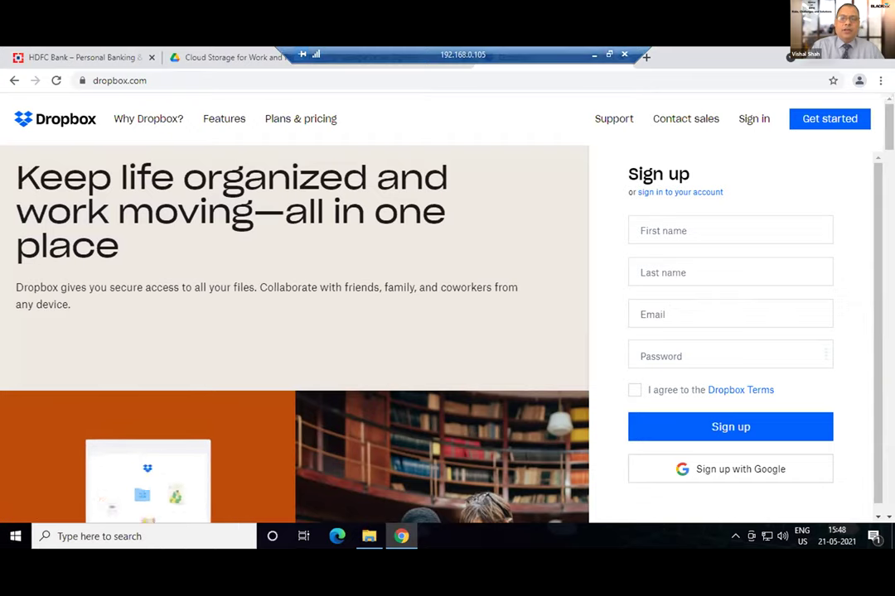
Close Chrome and File Explorer, and turn off Happy Hours in the BLACKbox agent.
click(879, 53)
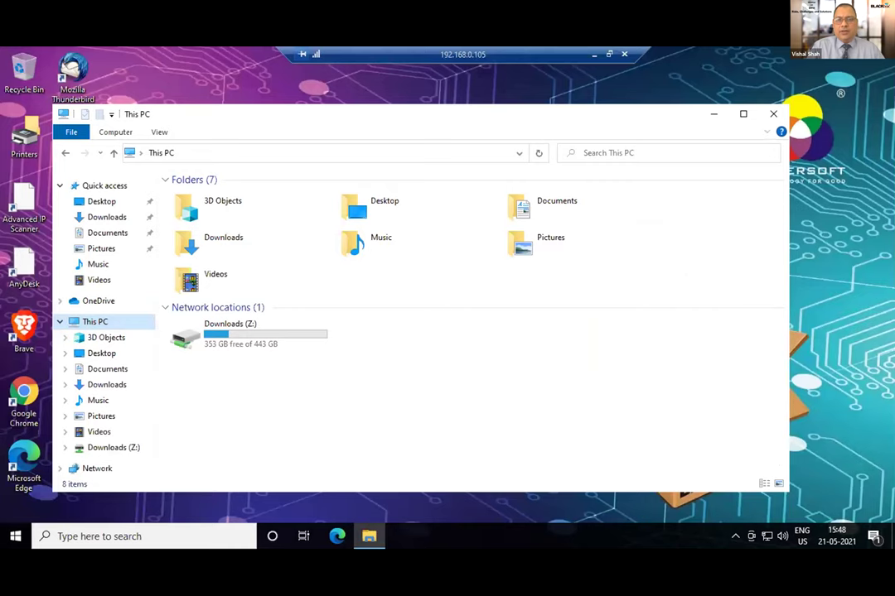
drag(462, 126, 325, 139)
click(639, 126)
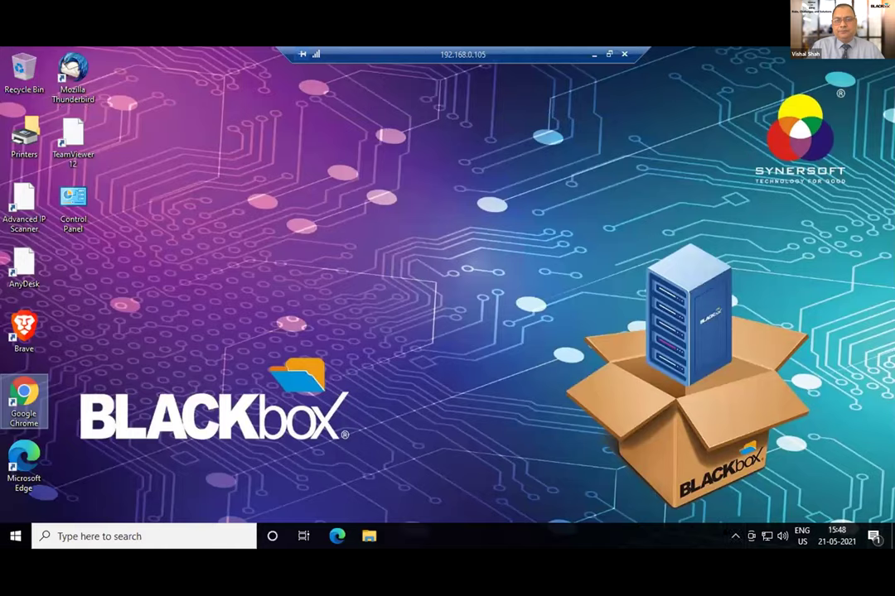
click(734, 536)
right_click(749, 509)
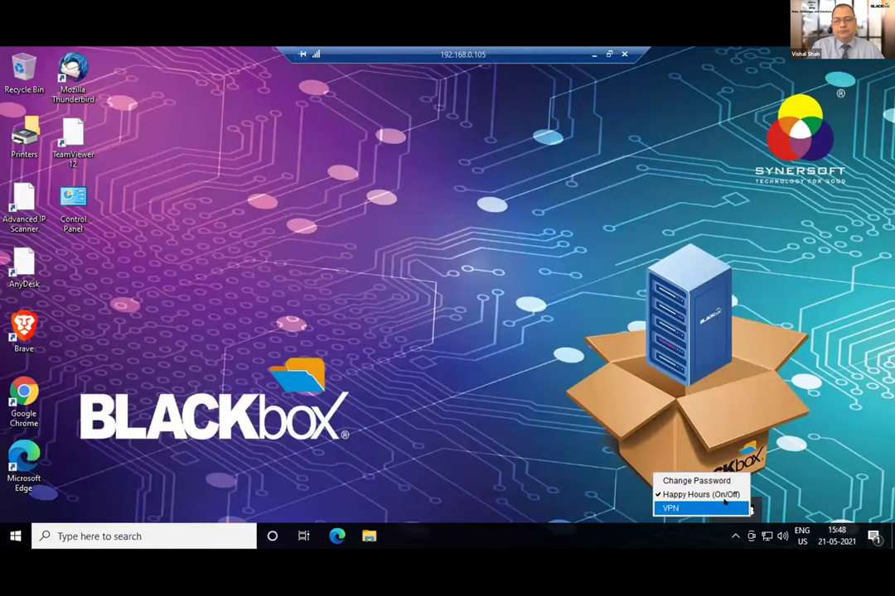
click(717, 494)
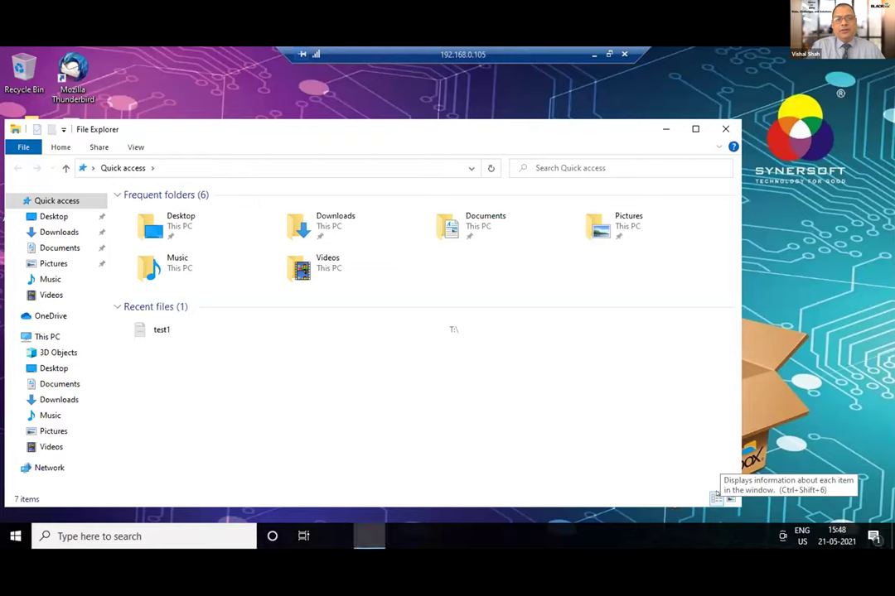
Check the drives under This PC in File Explorer with Happy Hours off, moving the window clear of the desktop shortcuts.
click(46, 336)
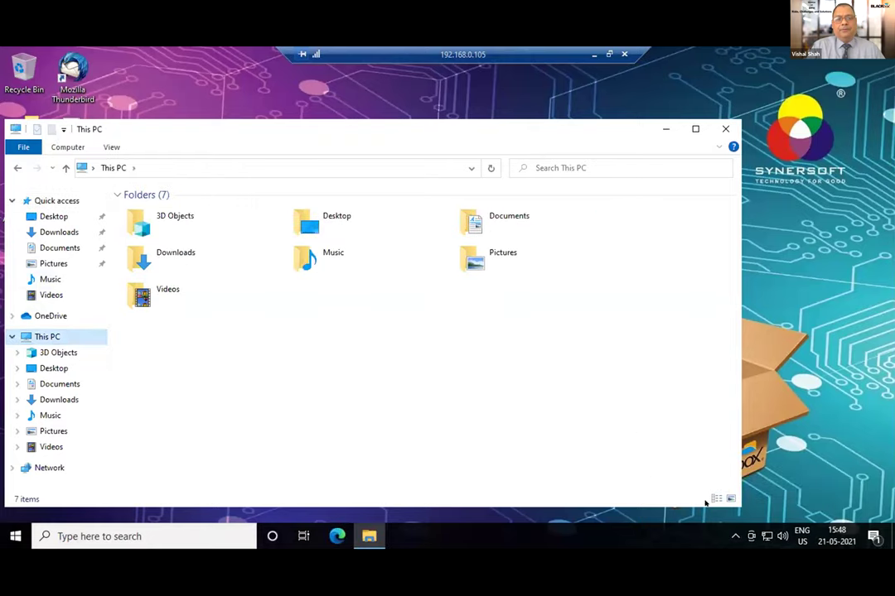
click(728, 536)
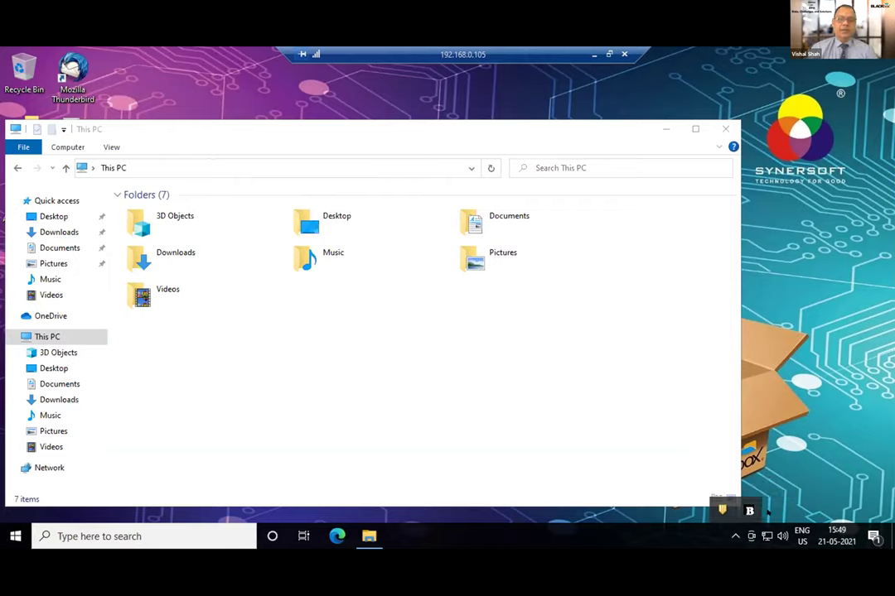
drag(473, 135, 579, 126)
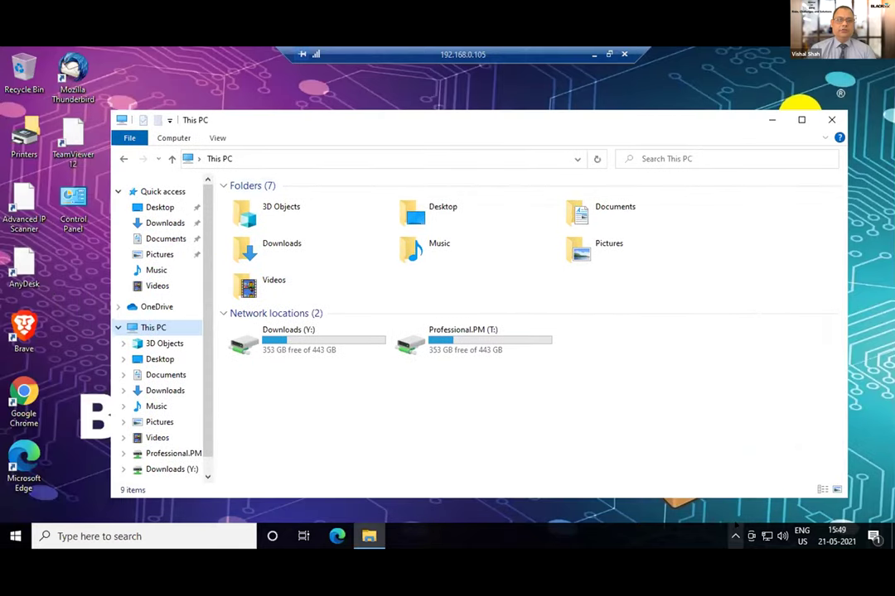
click(735, 536)
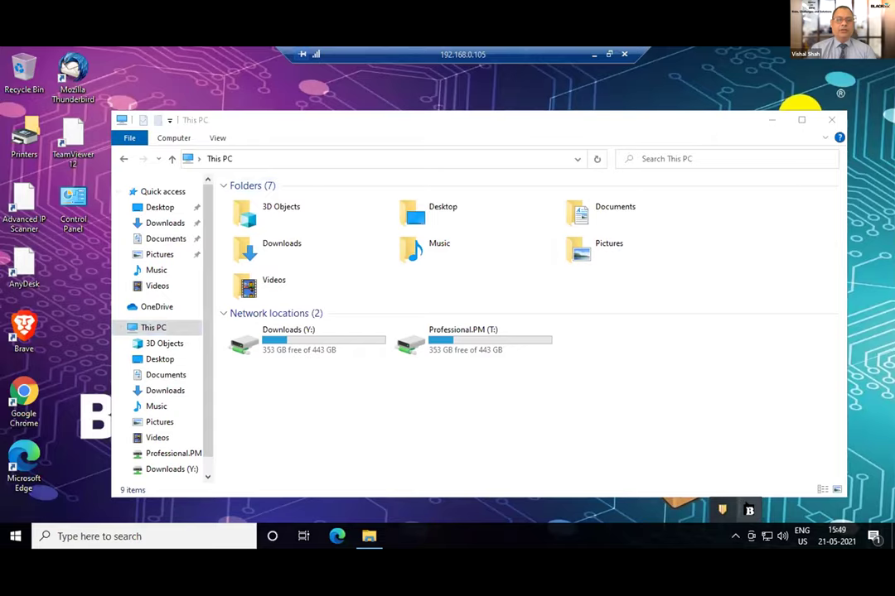
Launch Google Chrome and open the HDFC Bank website with Happy Hours off.
click(24, 401)
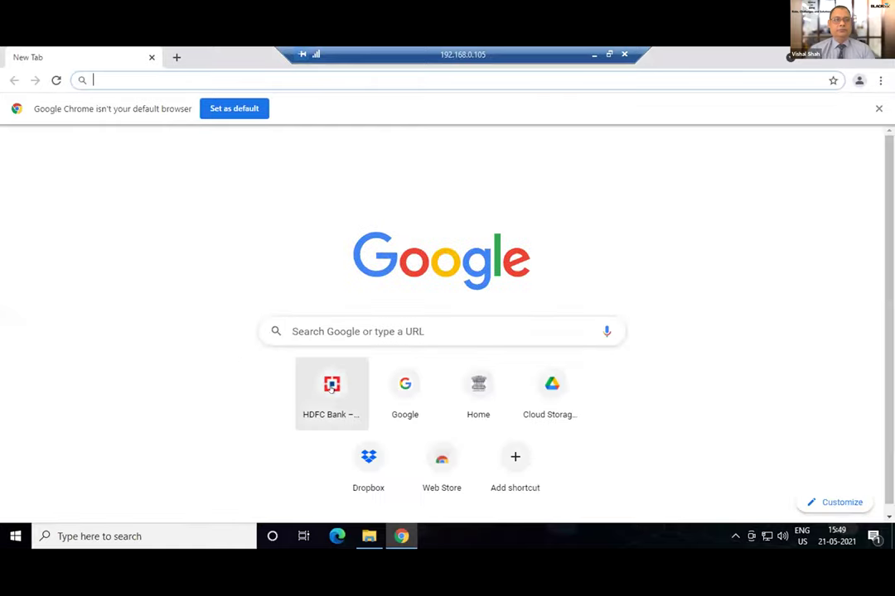
click(332, 387)
click(497, 231)
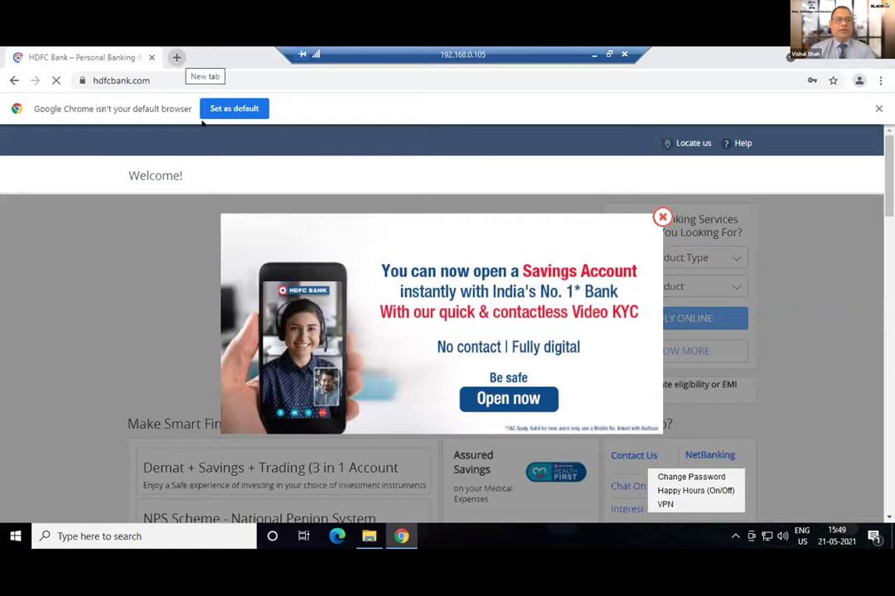
Try to open drive.google.com in a new browser tab while Happy Hours is off.
key(ctrl+t)
text(drive.google.com)
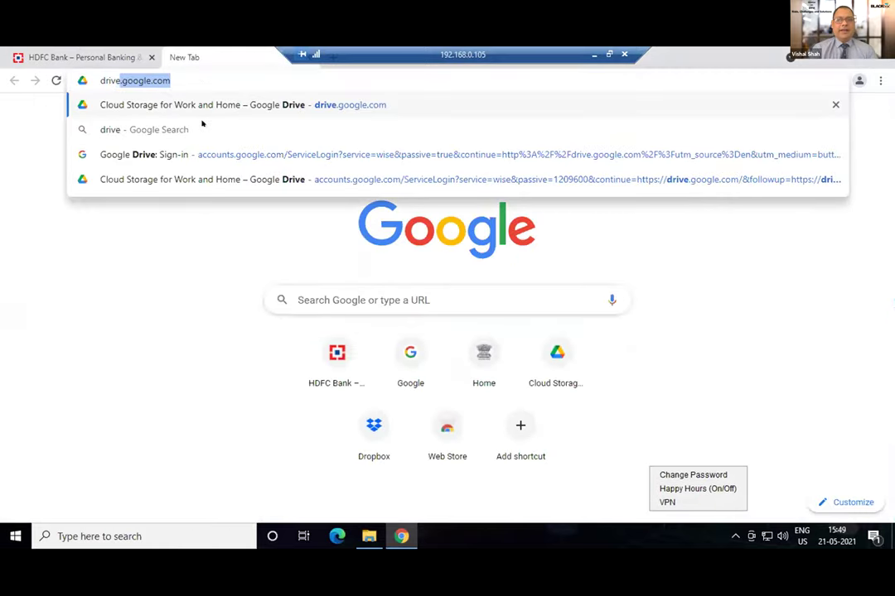
key(Return)
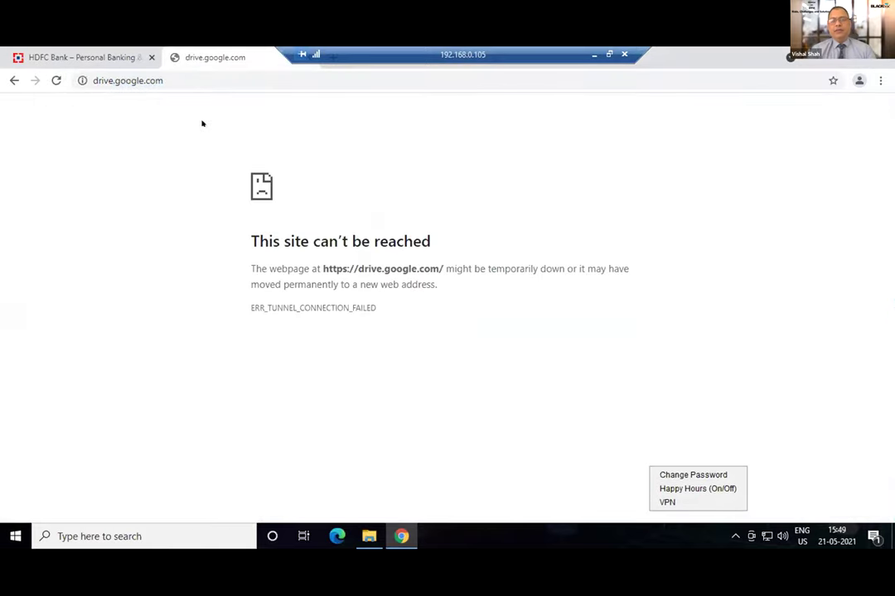